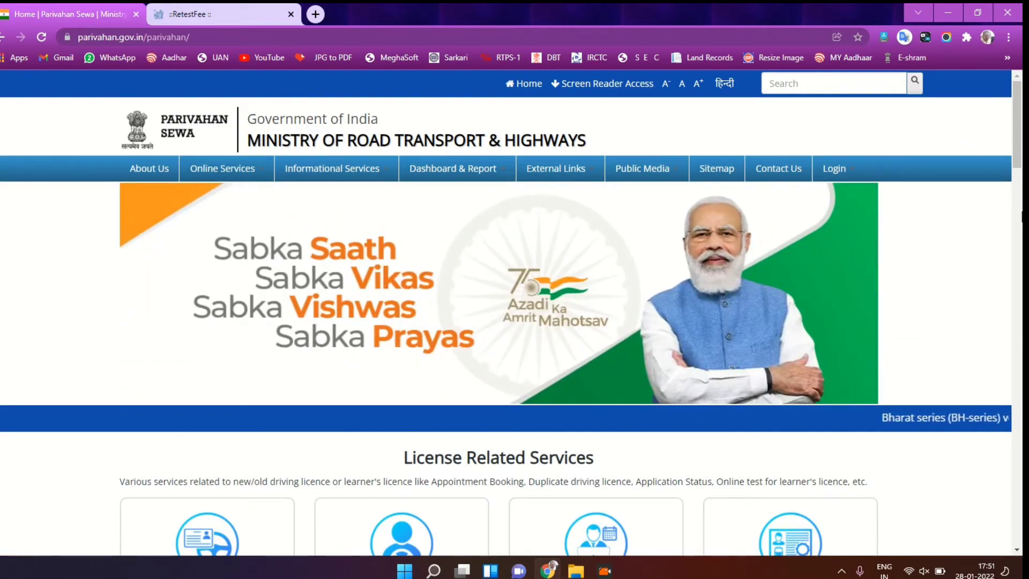
# Step: Scroll to License Related Services and leave the retest fee tab for the Parivahan Sewa home tab
pyautogui.scroll(-5, 1020, 211)
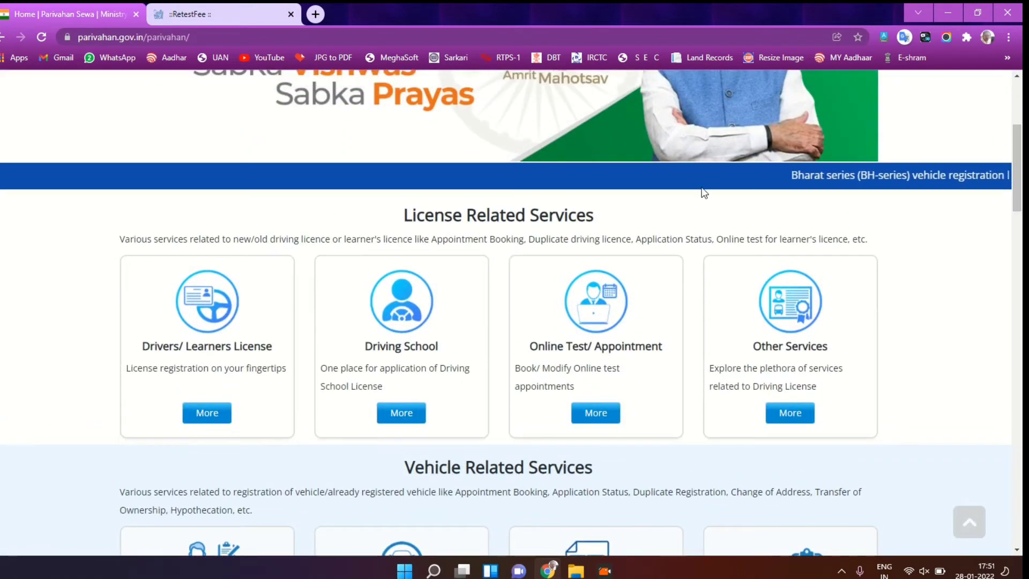
pyautogui.click(197, 9)
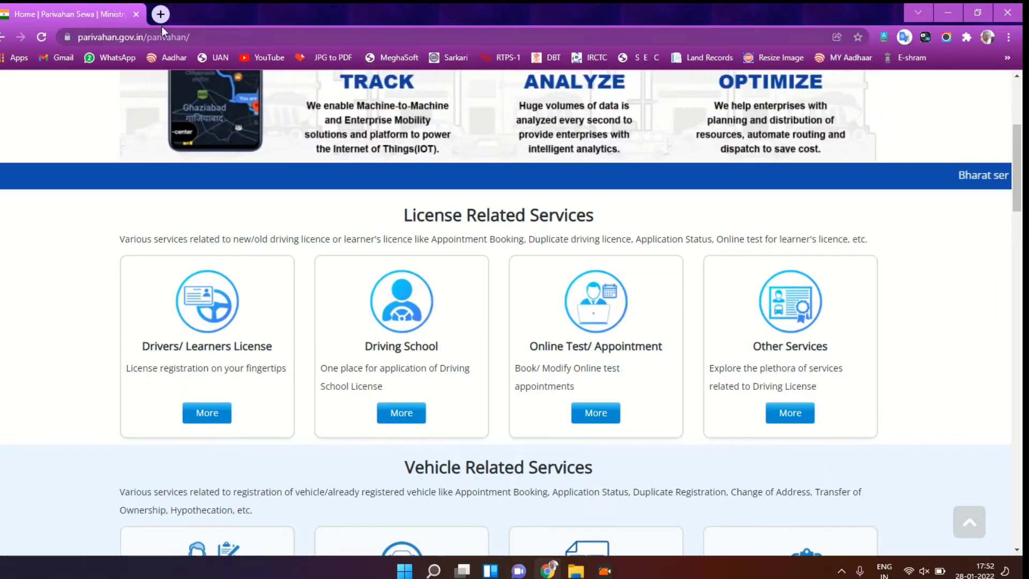
# Step: In a new tab, search Google for 'sarthi' and open the 'Home | Parivahan Sewa' result
pyautogui.click(160, 15)
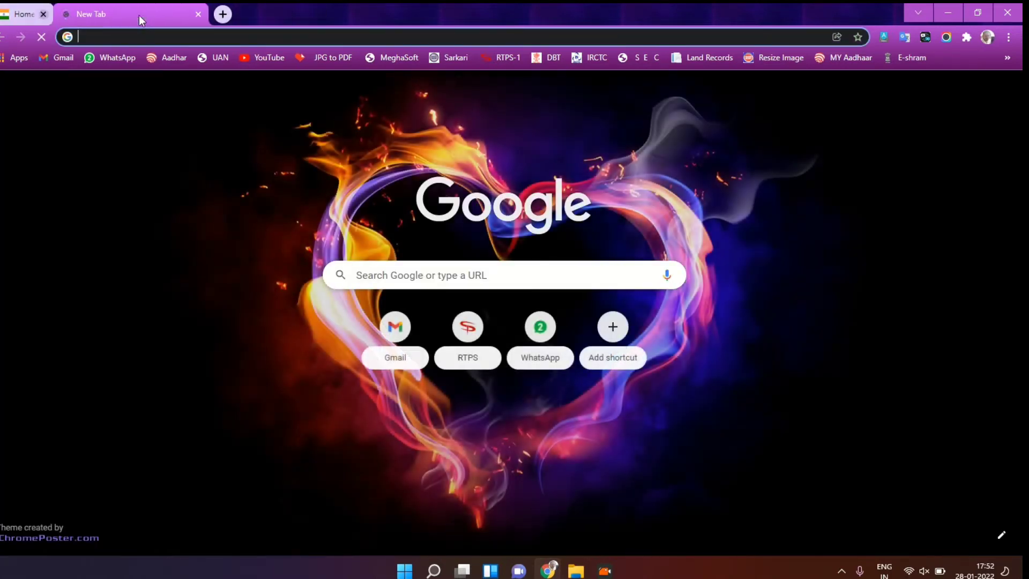
pyautogui.click(130, 34)
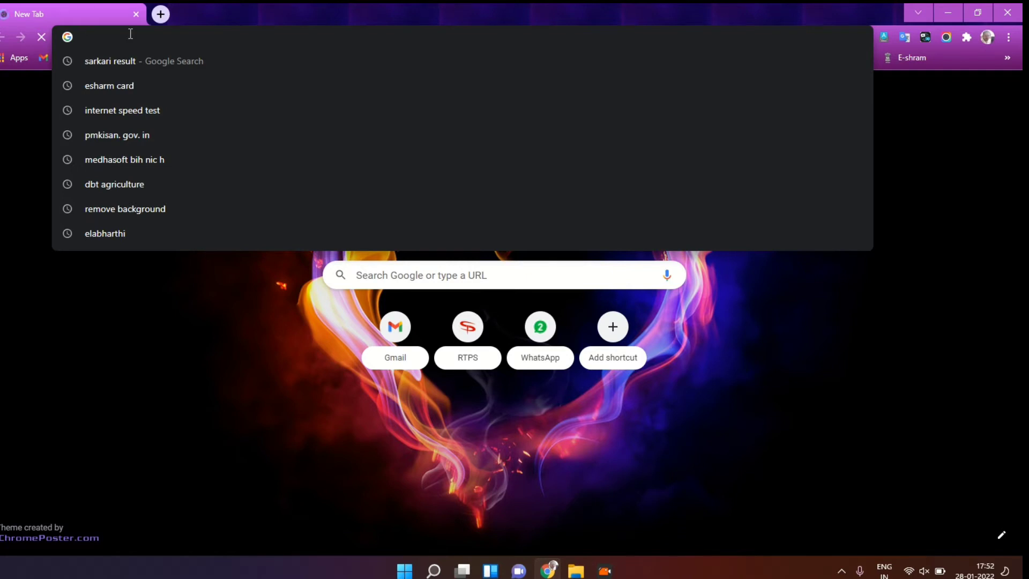
pyautogui.write('sarthi')
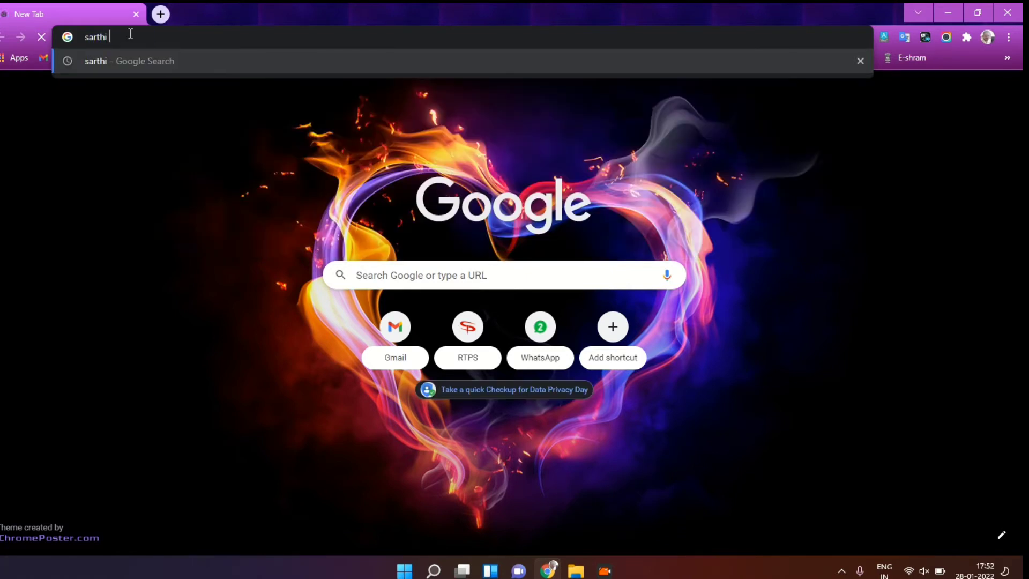
pyautogui.press('Return')
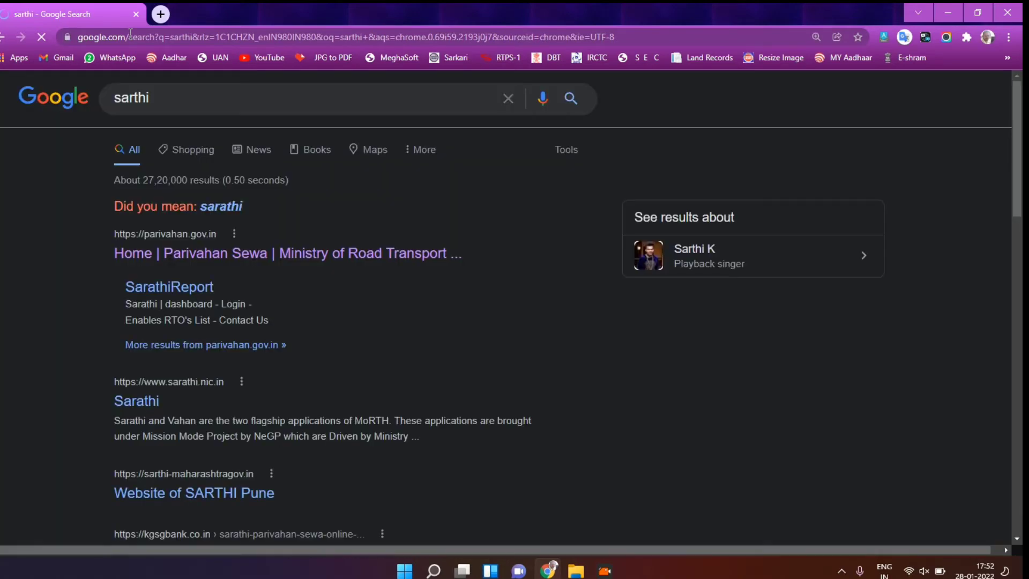
pyautogui.click(257, 257)
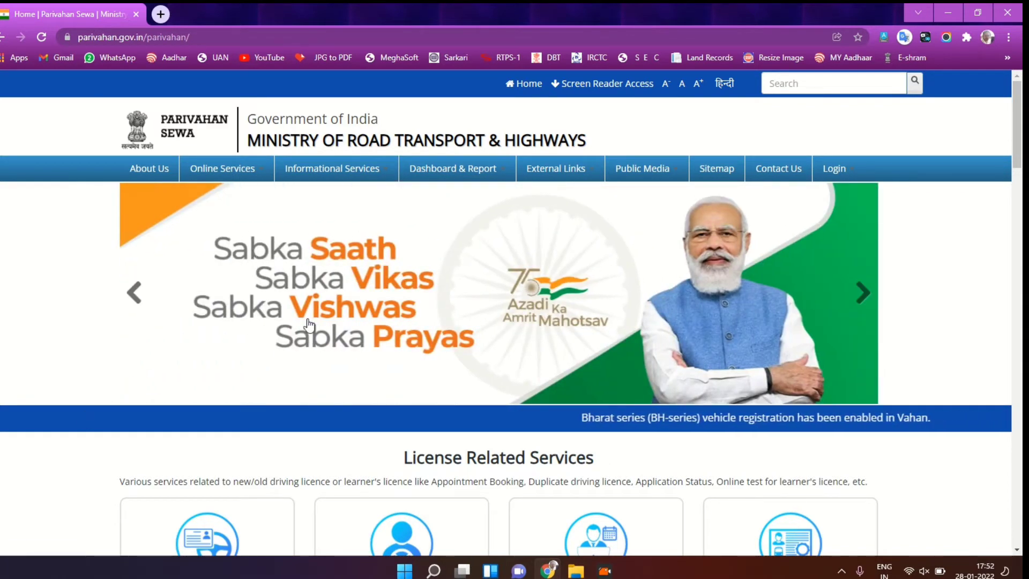
# Step: Scroll down to License Related Services and open More on the Drivers/ Learners License card
pyautogui.scroll(-7, 857, 343)
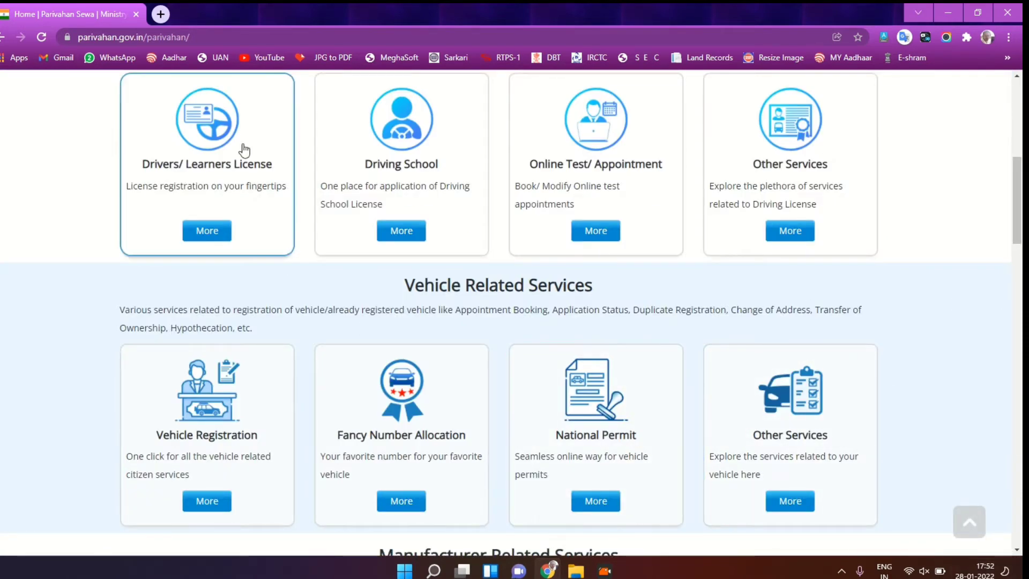
pyautogui.click(212, 234)
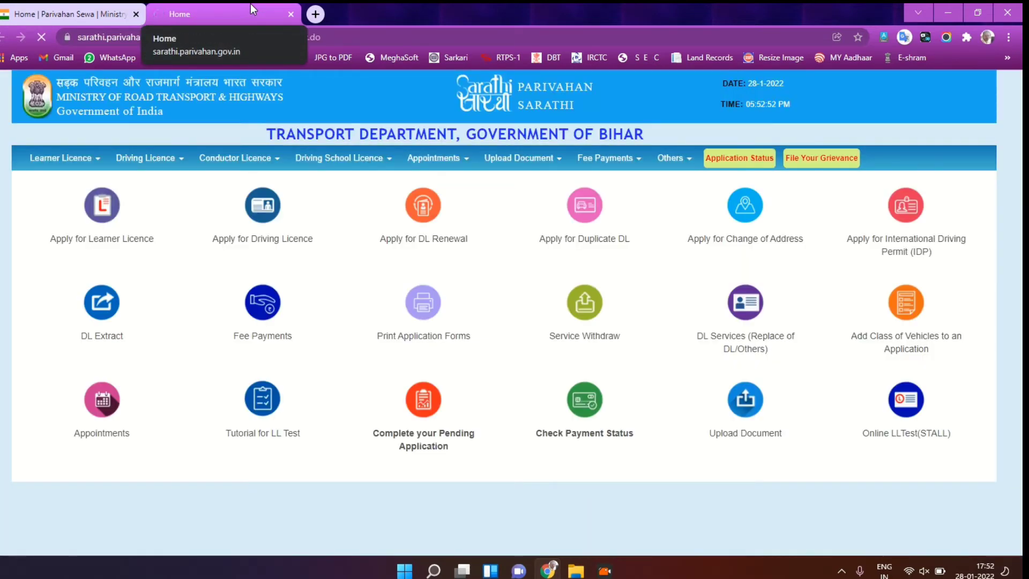
# Step: Open the Fee Payments page with the LL / DL online payment instructions from the Sarathi menu
pyautogui.click(73, 160)
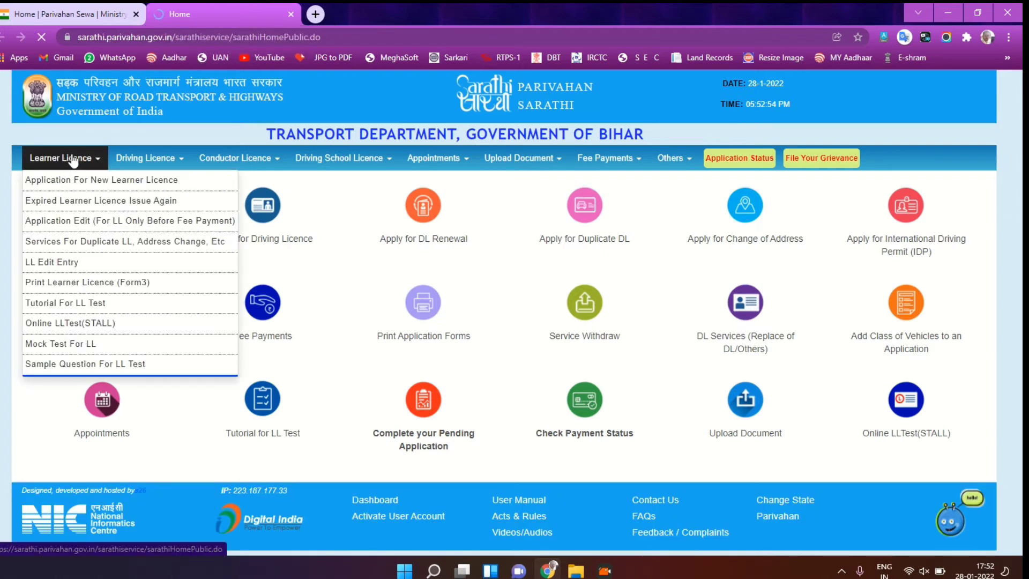
pyautogui.moveTo(136, 163)
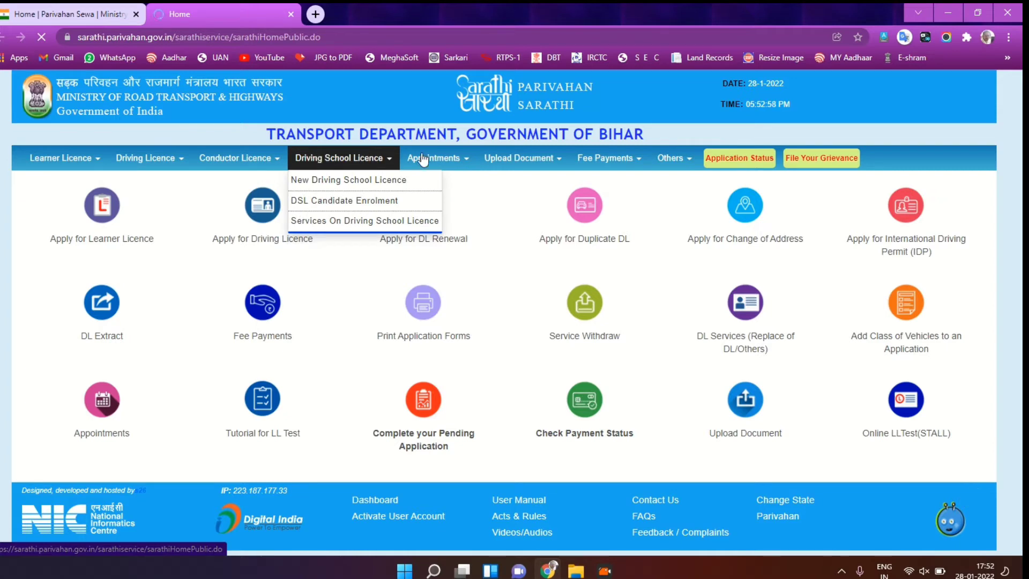
pyautogui.moveTo(607, 161)
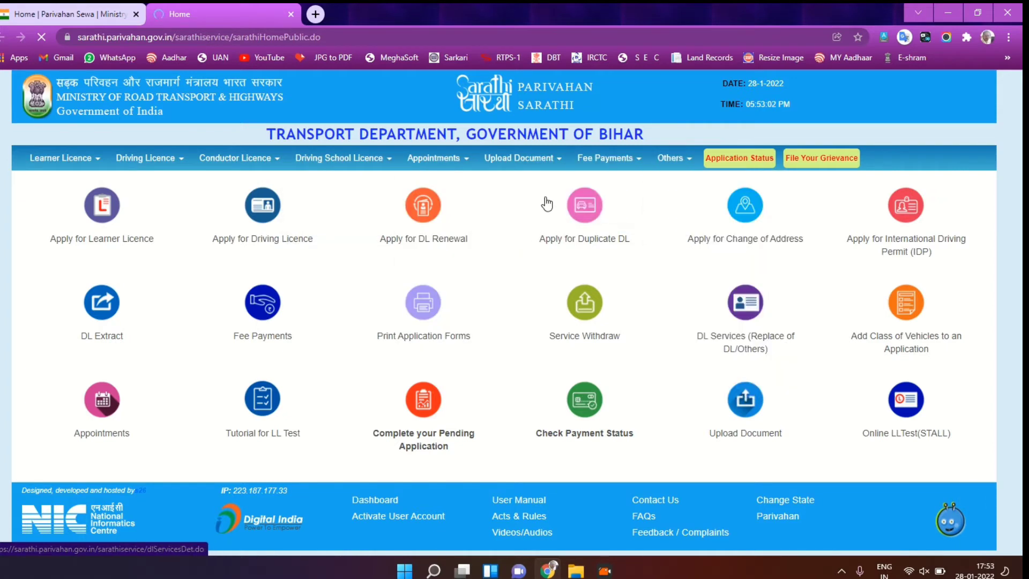
pyautogui.moveTo(615, 184)
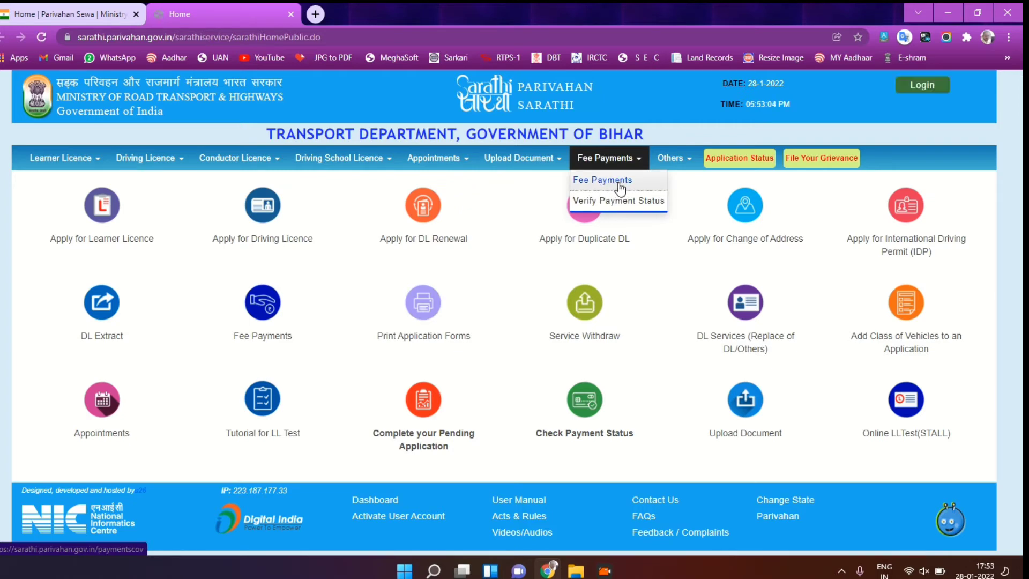
pyautogui.click(620, 187)
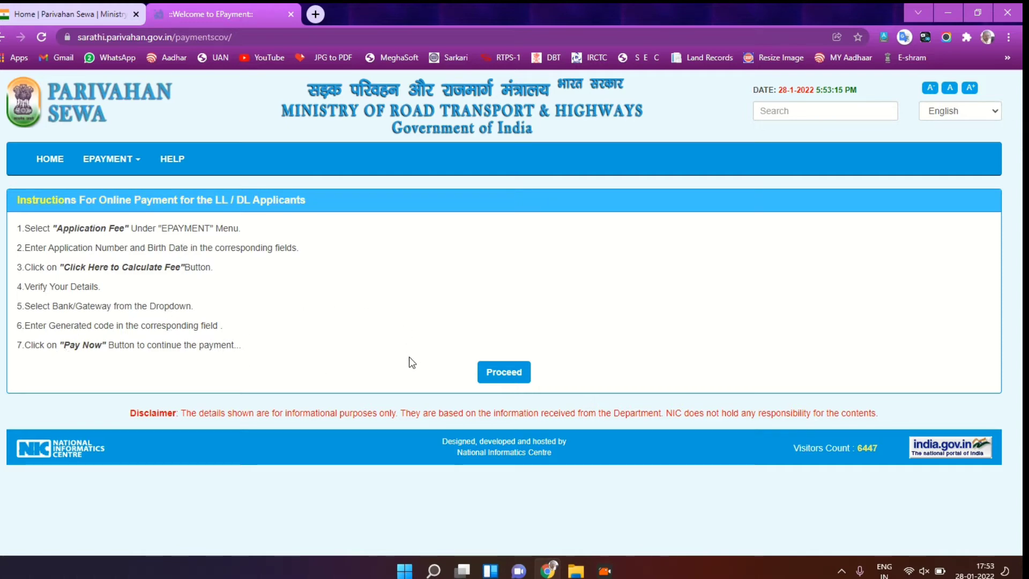
# Step: Proceed to the fee form, paste the application number and calculate the 350.00 fee
pyautogui.click(505, 375)
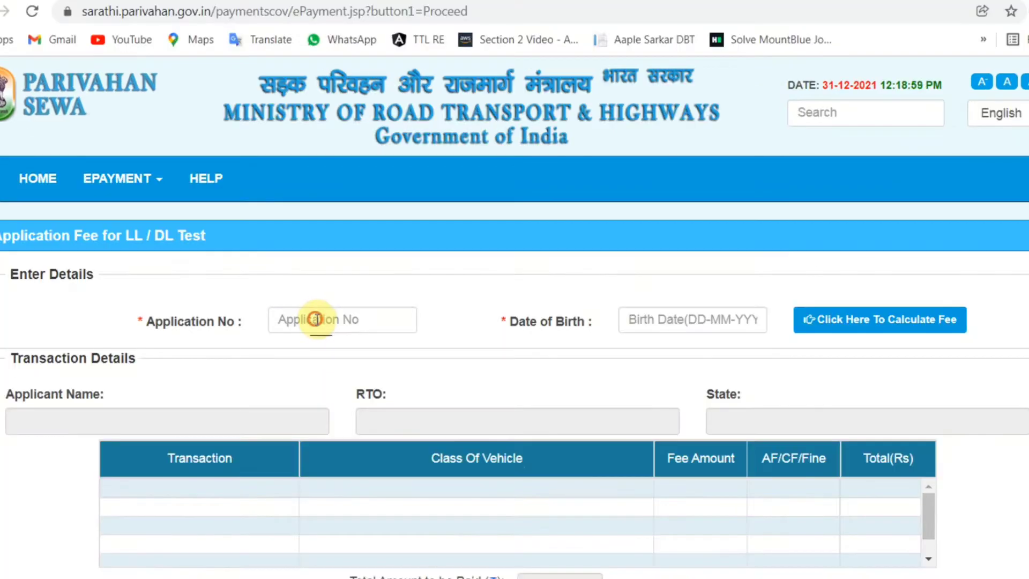
pyautogui.click(317, 319)
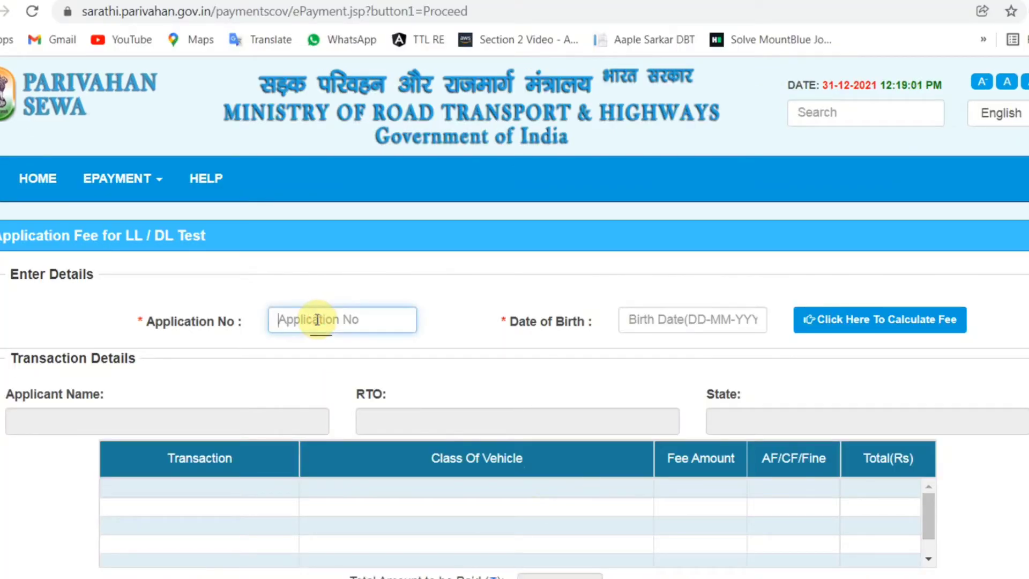
pyautogui.hotkey('ctrl', 'v')
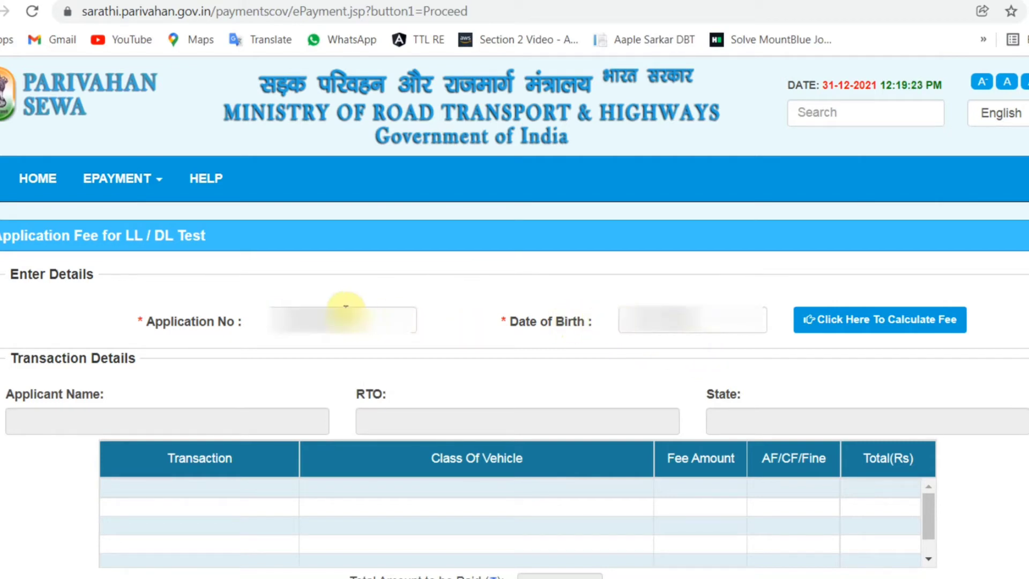
pyautogui.click(889, 325)
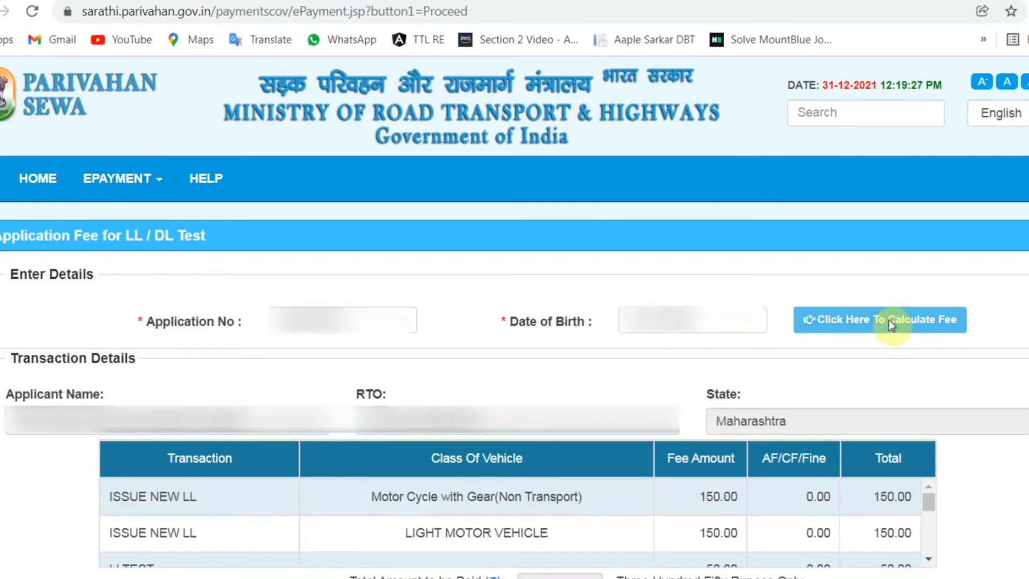
# Step: Choose SBIePay as the payment gateway, enter captcha RVVJ69 and submit with Pay Now
pyautogui.scroll(-3, 500, 395)
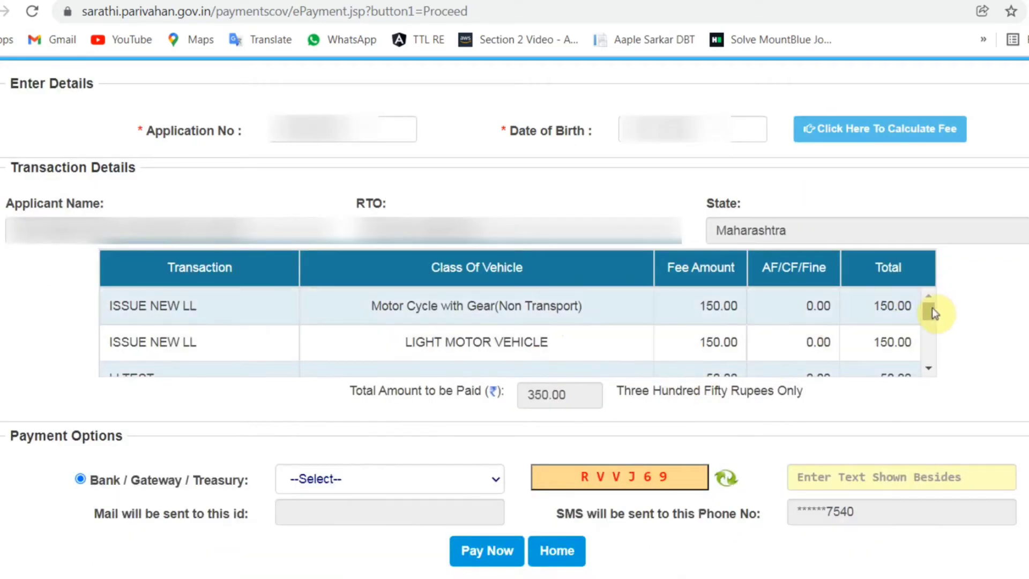
pyautogui.moveTo(931, 307); pyautogui.dragTo(924, 361)
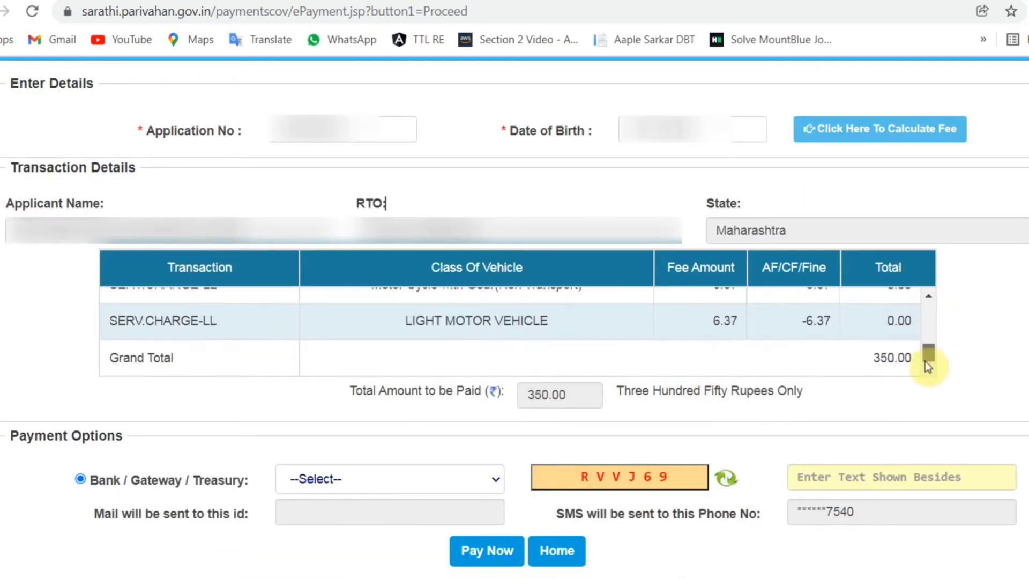
pyautogui.click(346, 478)
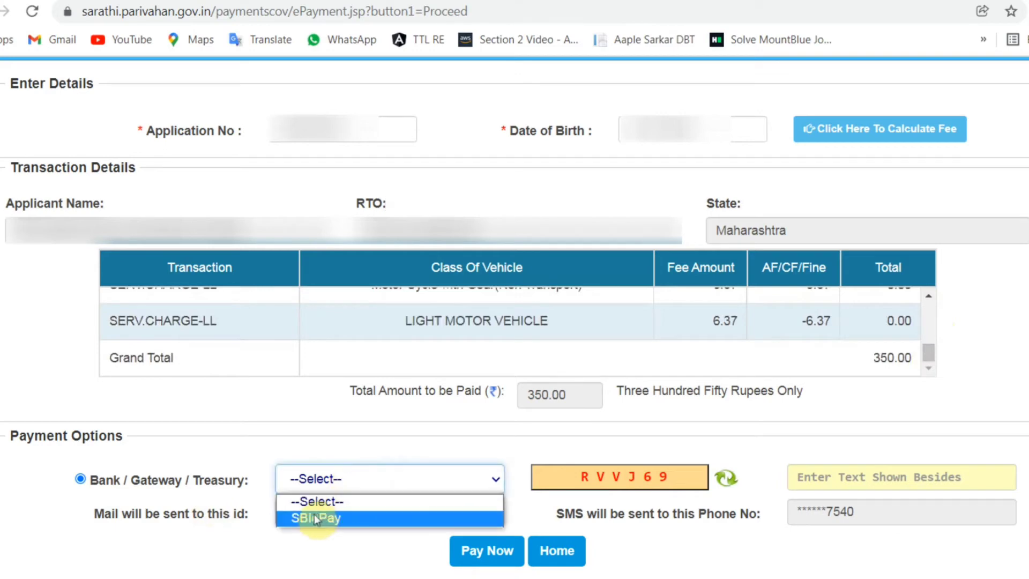
pyautogui.click(354, 518)
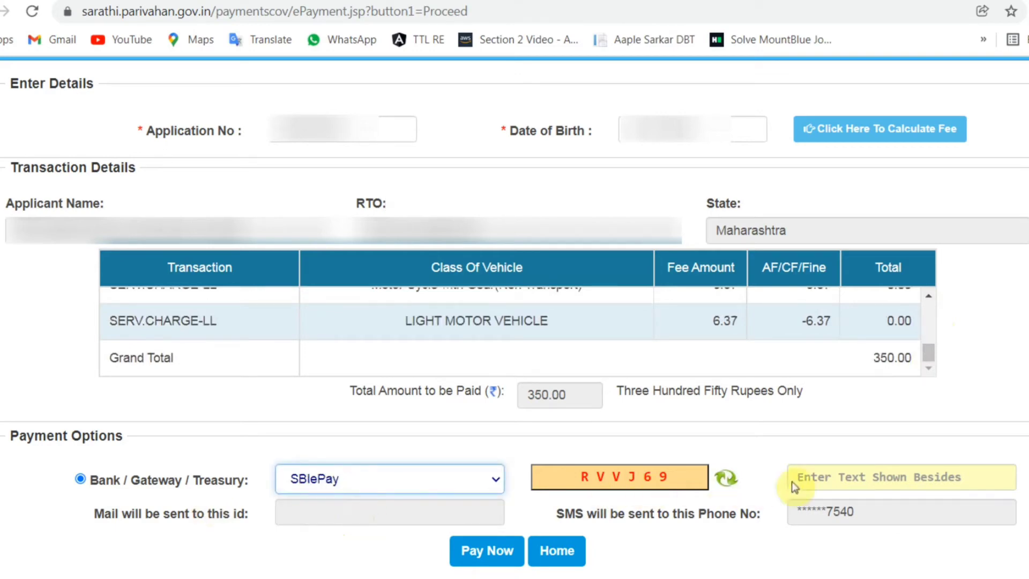
pyautogui.click(875, 480)
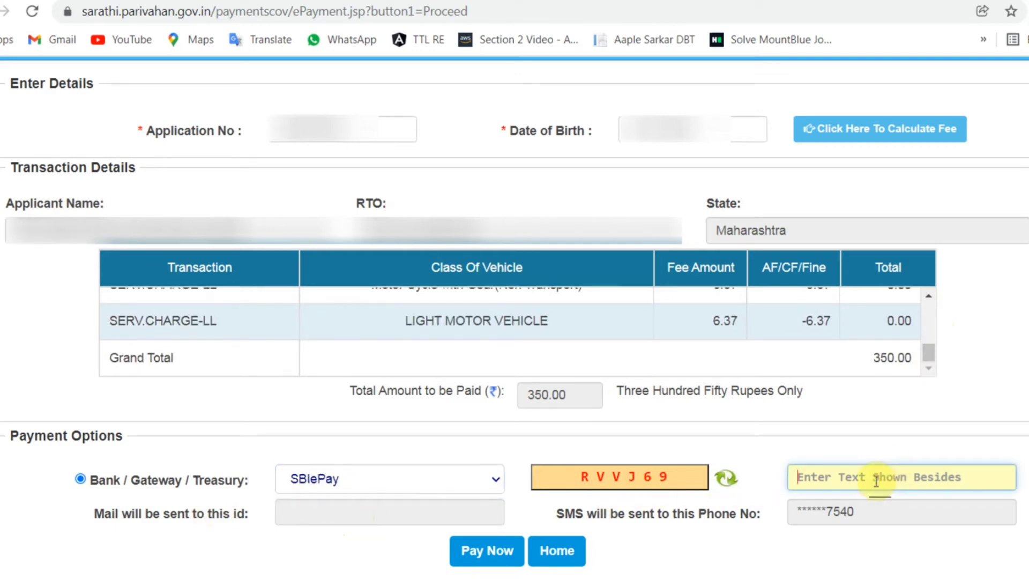
pyautogui.write('RVVJ69')
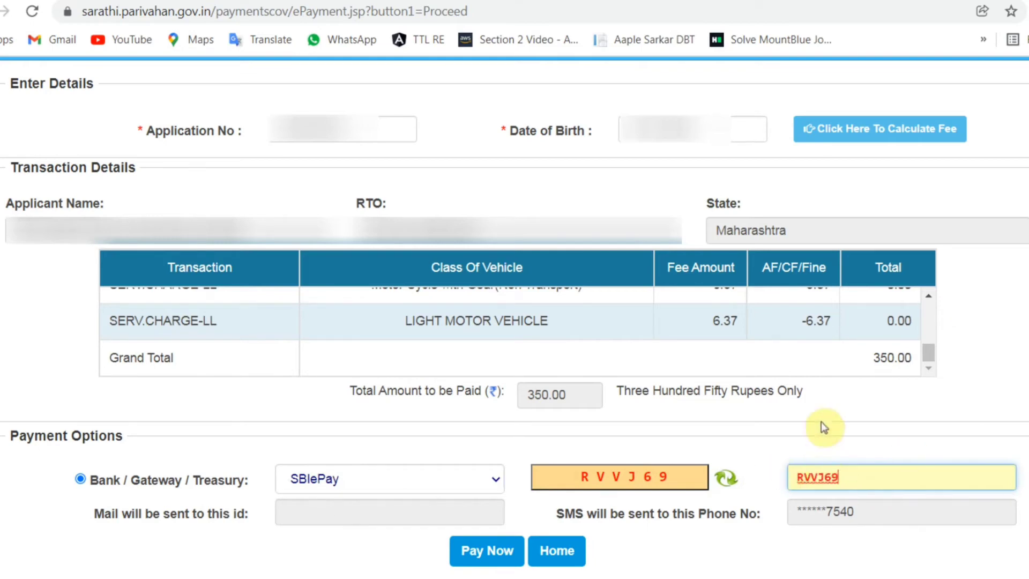
pyautogui.click(487, 556)
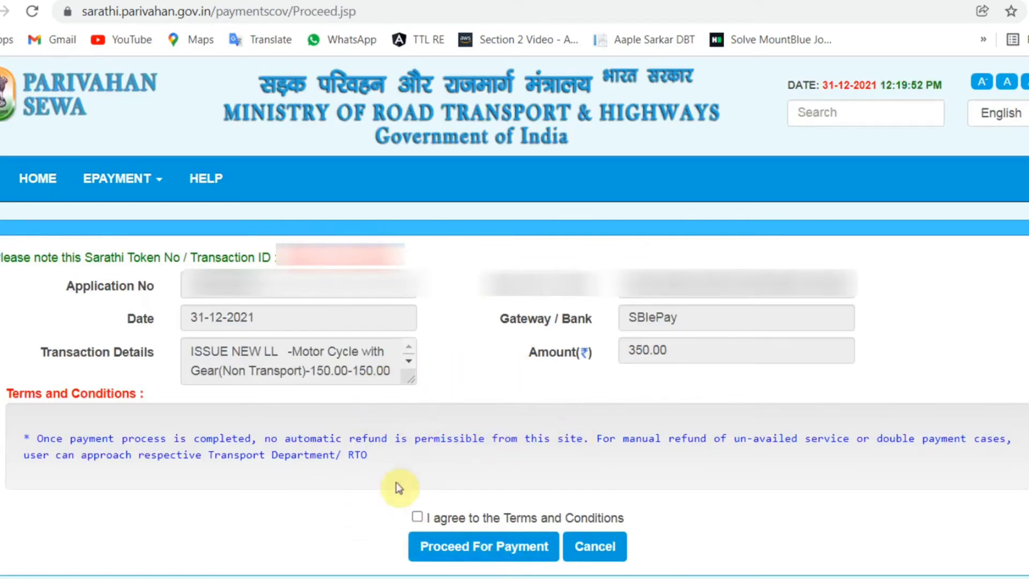
# Step: Agree to the Terms and Conditions and proceed to the SBIePay payment page
pyautogui.click(421, 518)
pyautogui.click(481, 557)
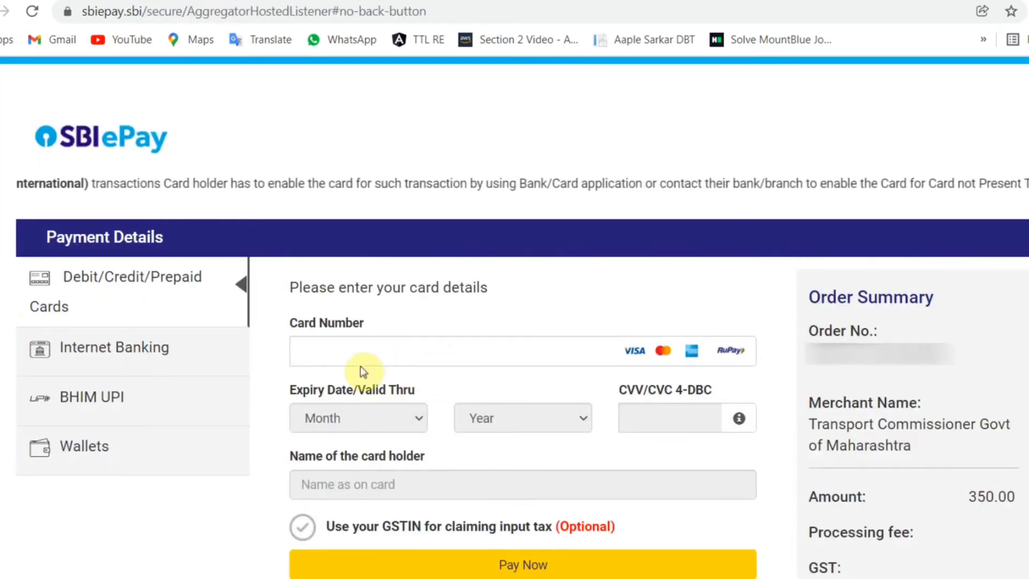
# Step: Pay the 350.00 fee through BHIM UPI by entering the payer's UPI ID
pyautogui.click(107, 406)
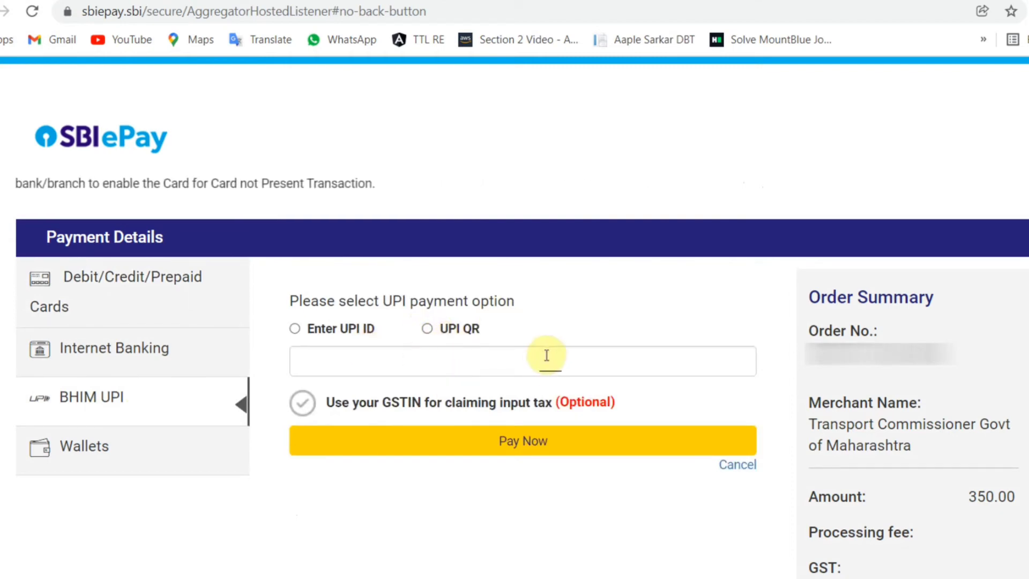
pyautogui.click(294, 329)
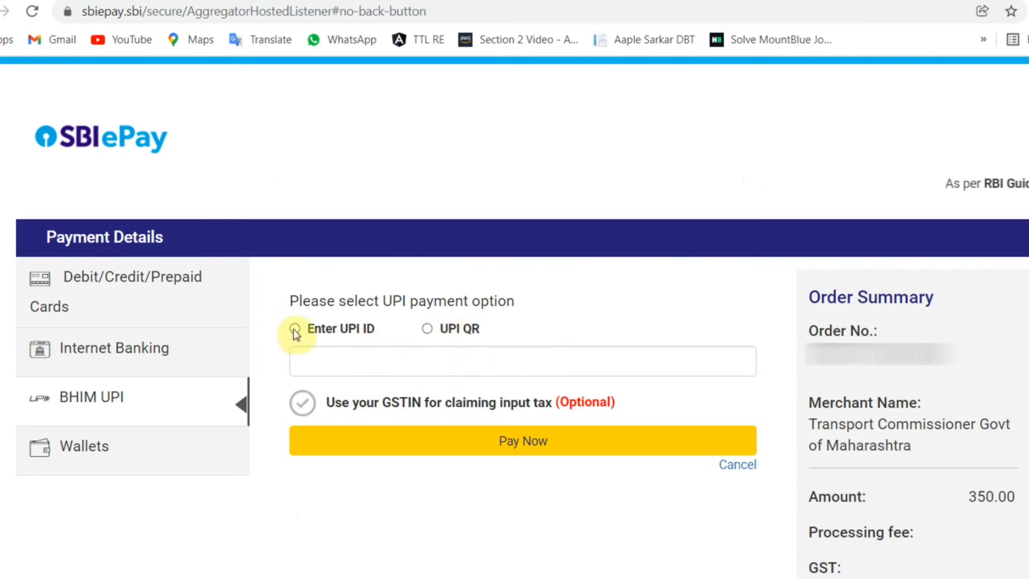
pyautogui.click(370, 364)
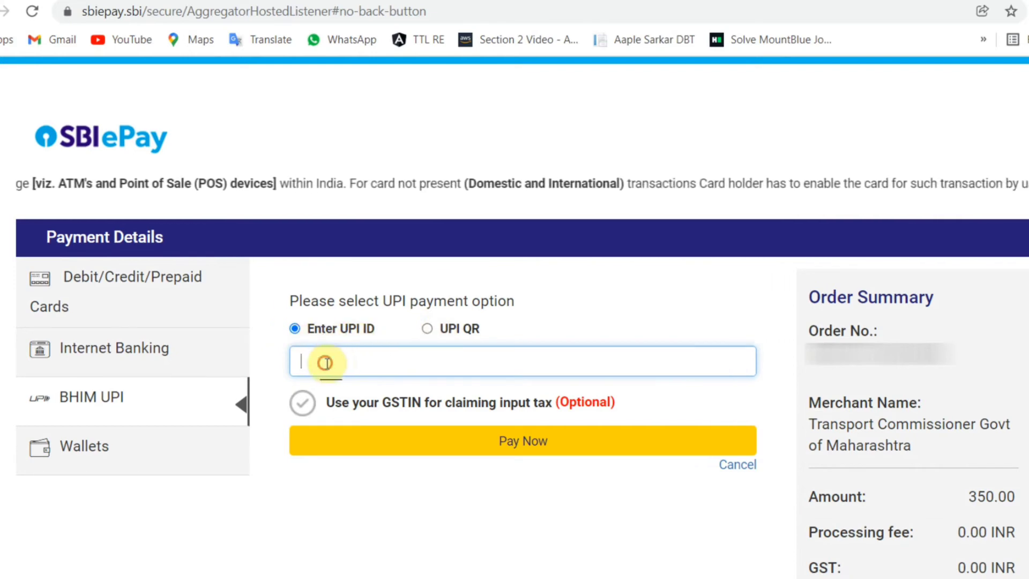
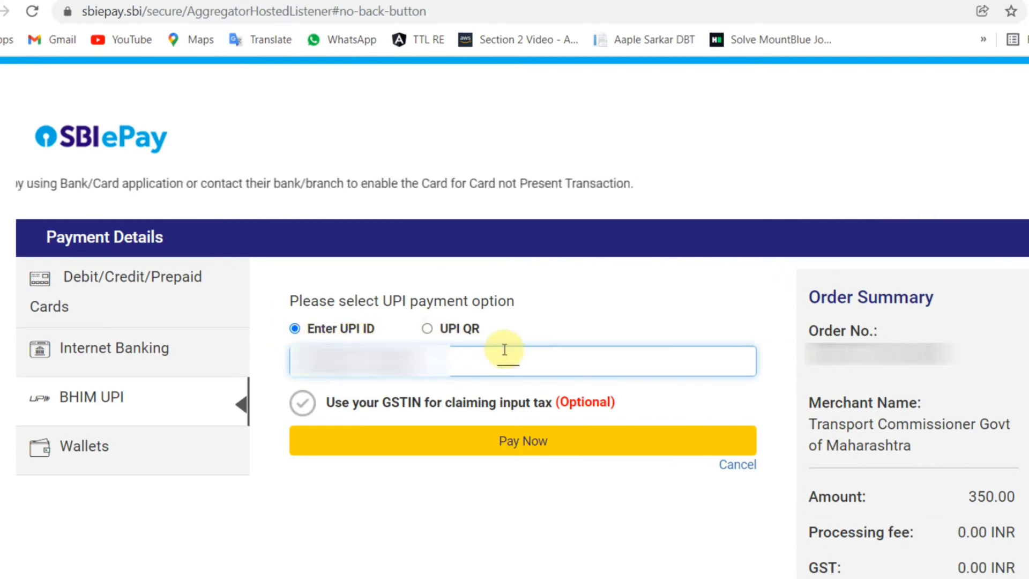
pyautogui.click(482, 442)
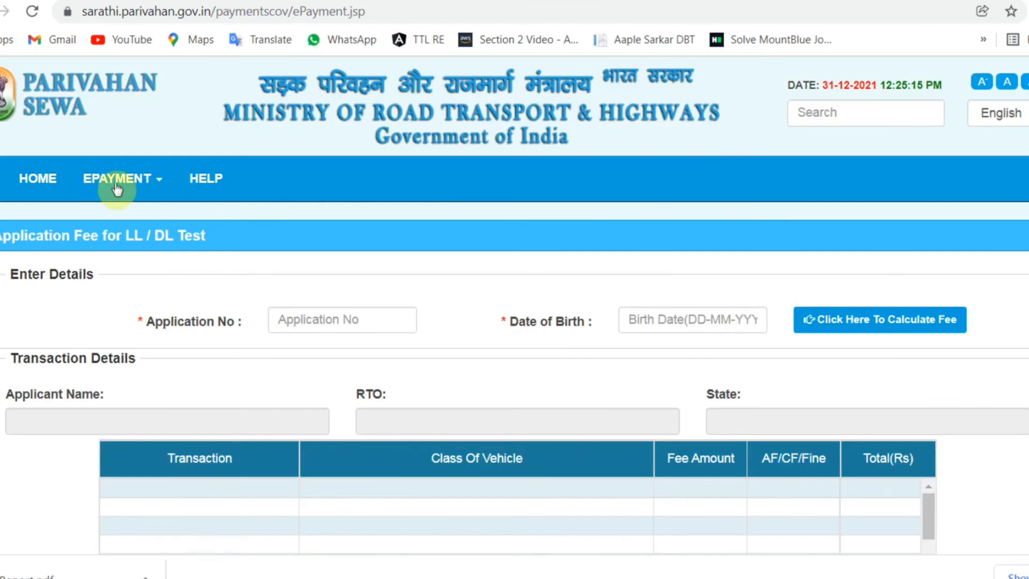
# Step: Open Verify Payment Status via the EPAYMENT menu, then again via Fee Payments on Sarathi home
pyautogui.click(151, 178)
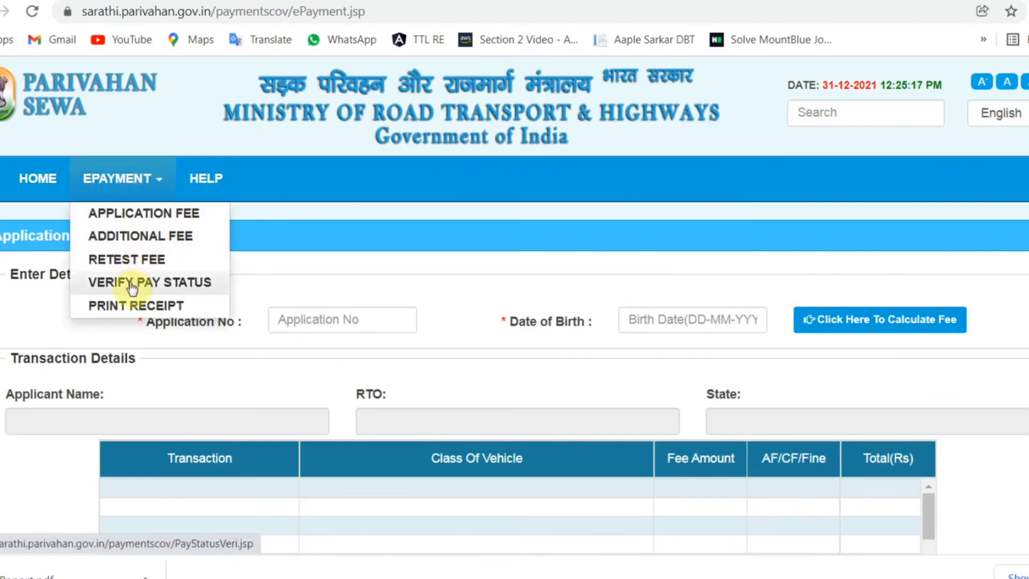
pyautogui.click(192, 284)
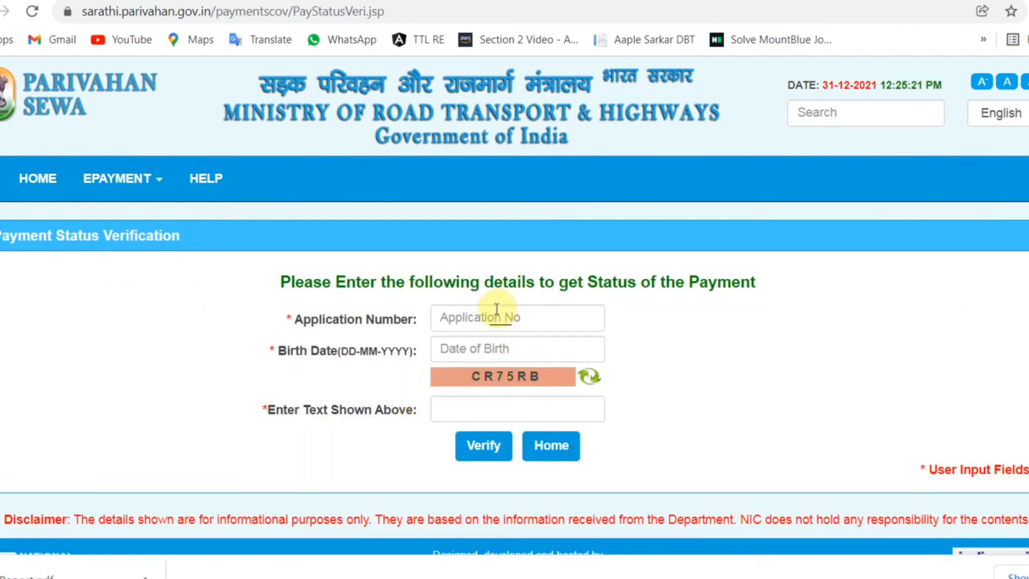
pyautogui.click(32, 177)
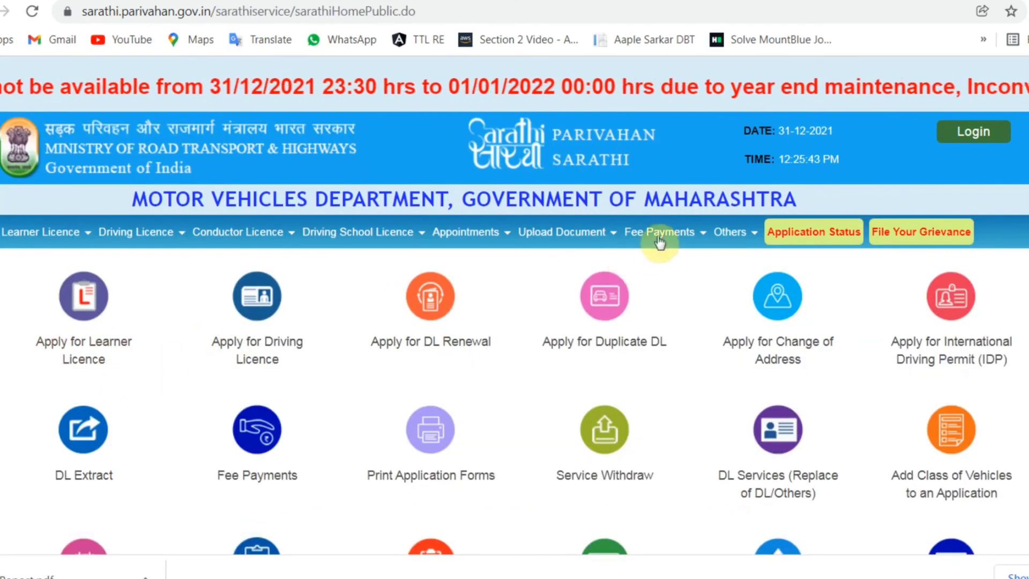
pyautogui.moveTo(659, 235)
pyautogui.click(656, 288)
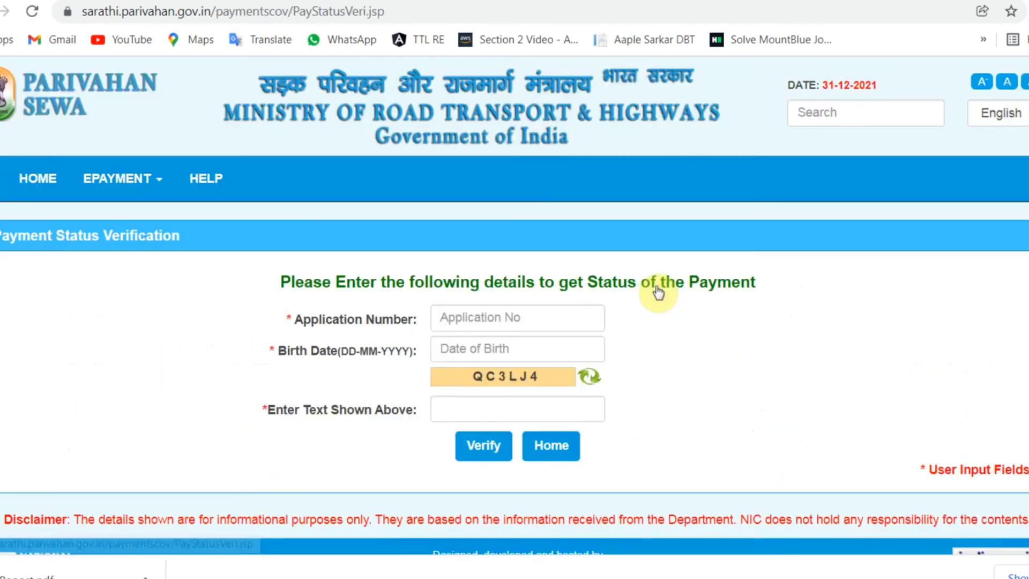